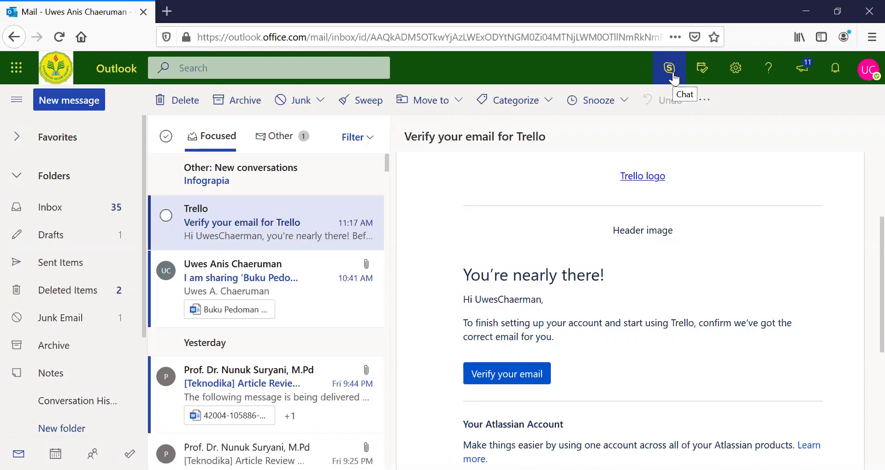
Step: Open trello.com in a new browser tab
key(ctrl+t)
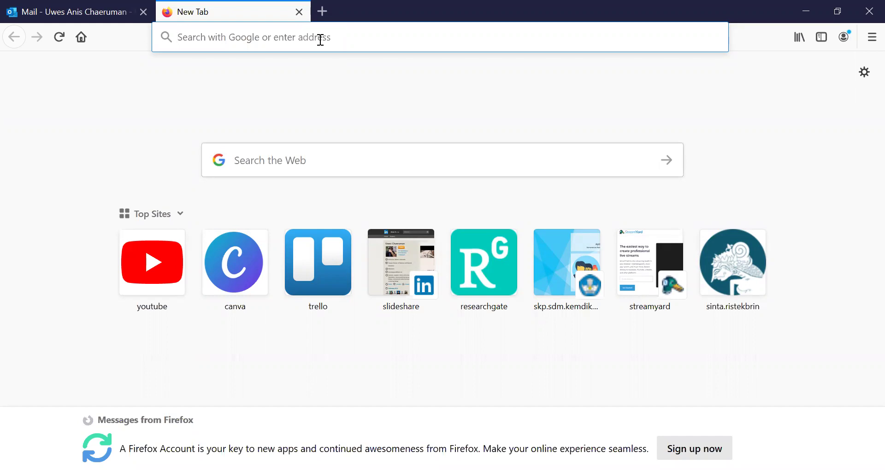
text(tre)
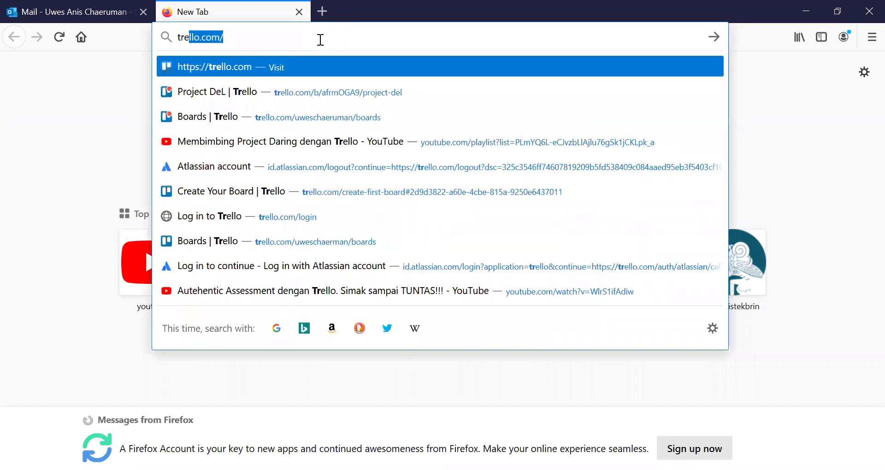
text(llo.co)
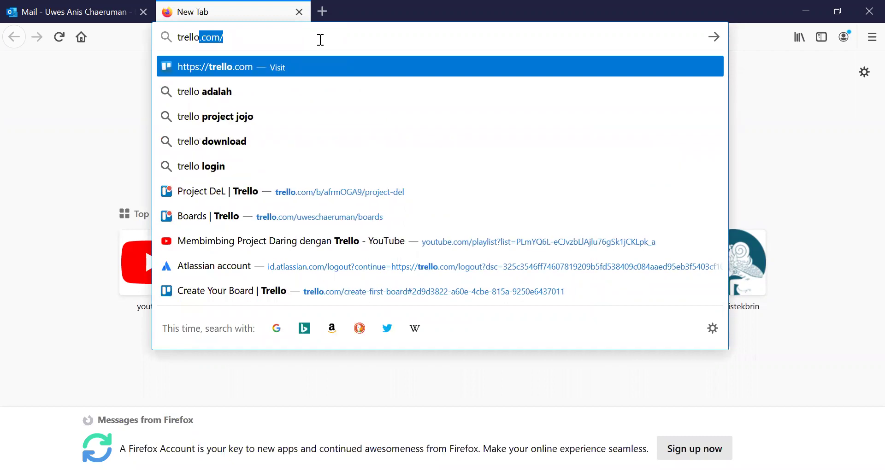
text(m)
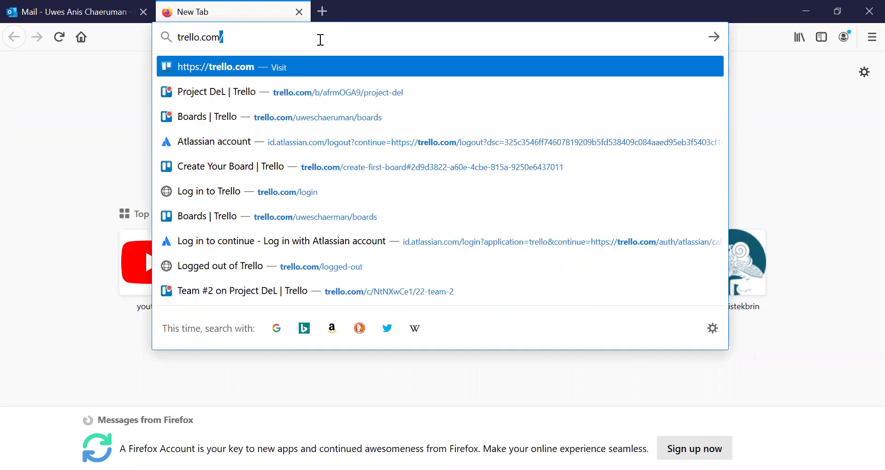
key(Return)
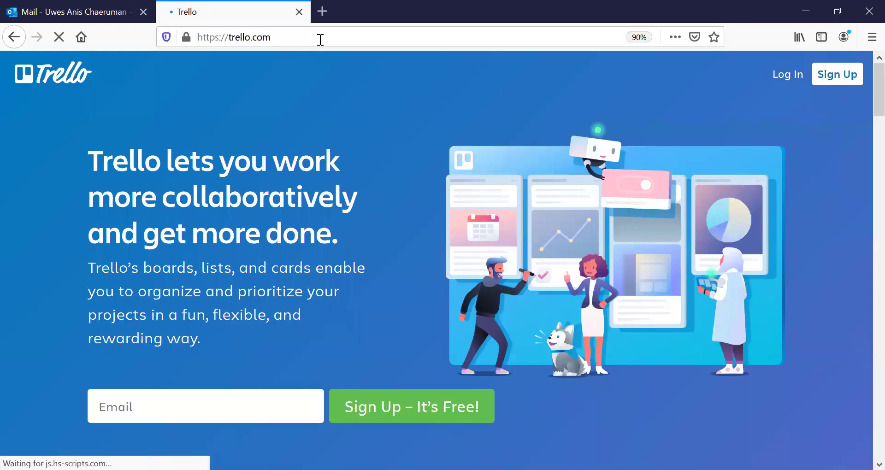
Step: Log in to Trello through Atlassian with the saved account e-mail and the account password
click(781, 77)
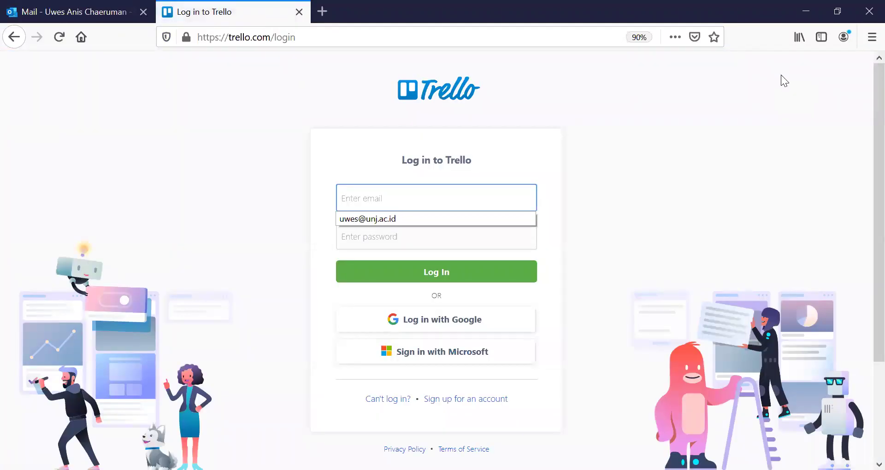
click(386, 219)
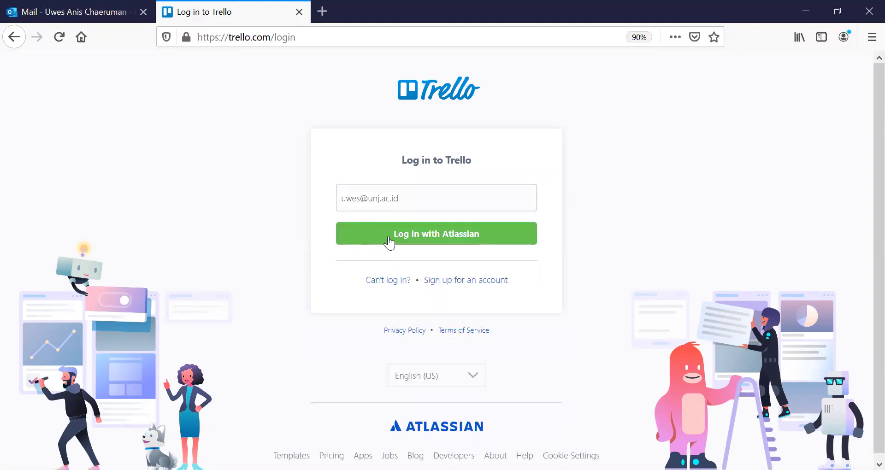
click(388, 238)
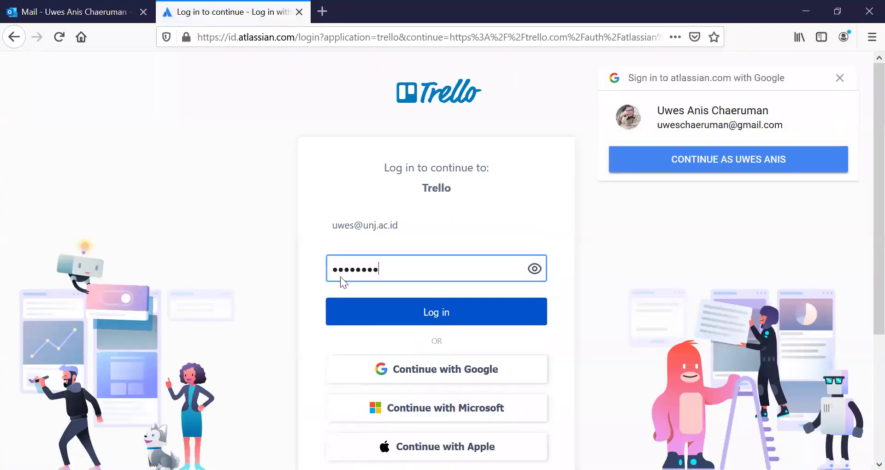
click(386, 310)
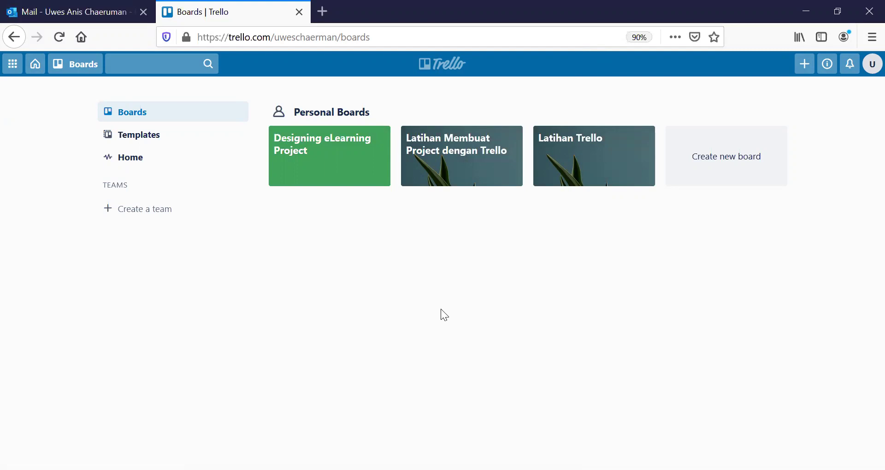
Step: Create a private board without a team, titled "Proyek Kelpompok Mendesain eLearning"
click(803, 70)
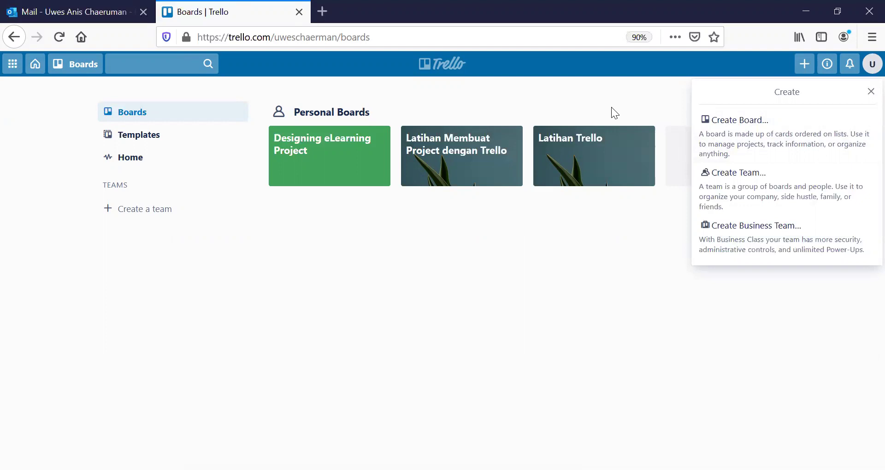
click(725, 123)
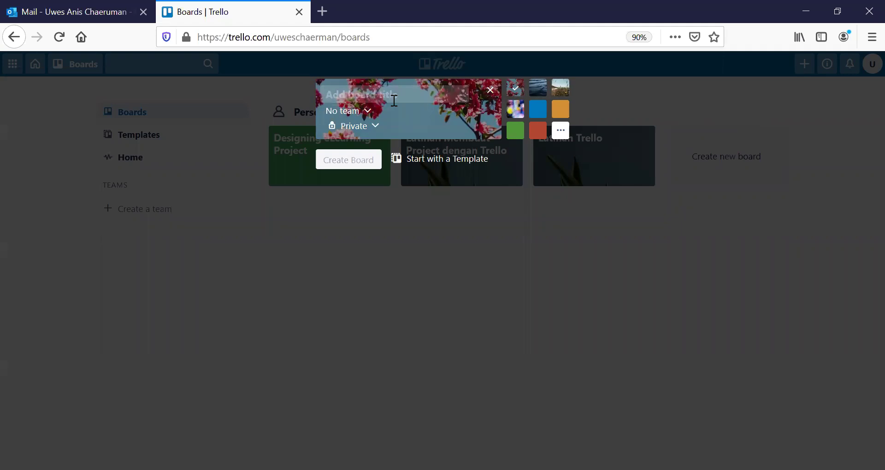
text(Project)
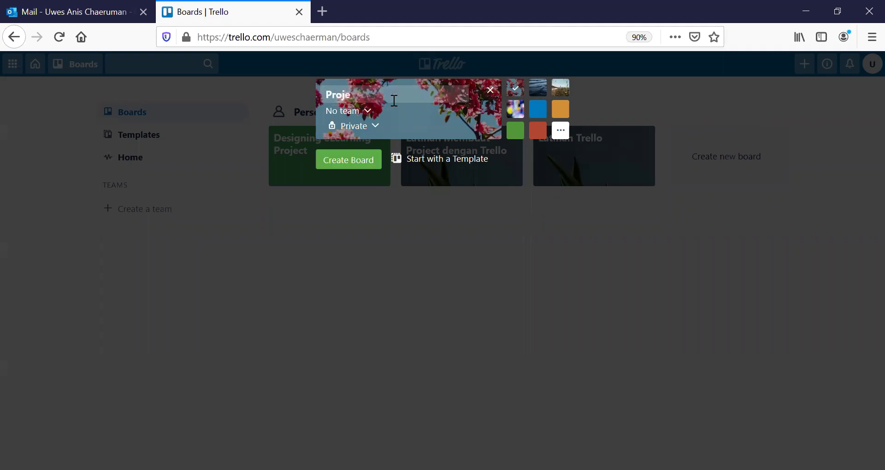
key(BackSpace)
key(BackSpace)
key(BackSpace)
key(BackSpace)
key(BackSpace)
text(oyek Kelpomo)
key(BackSpace)
text(pok Mendea)
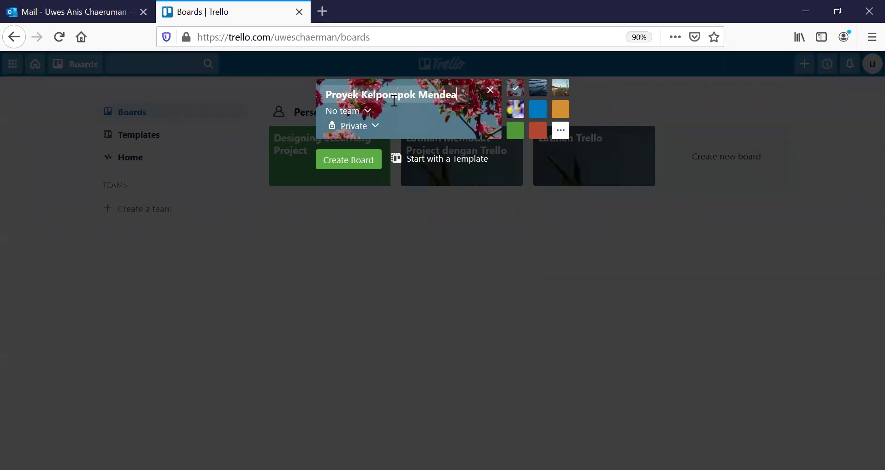
key(BackSpace)
text(sain e)
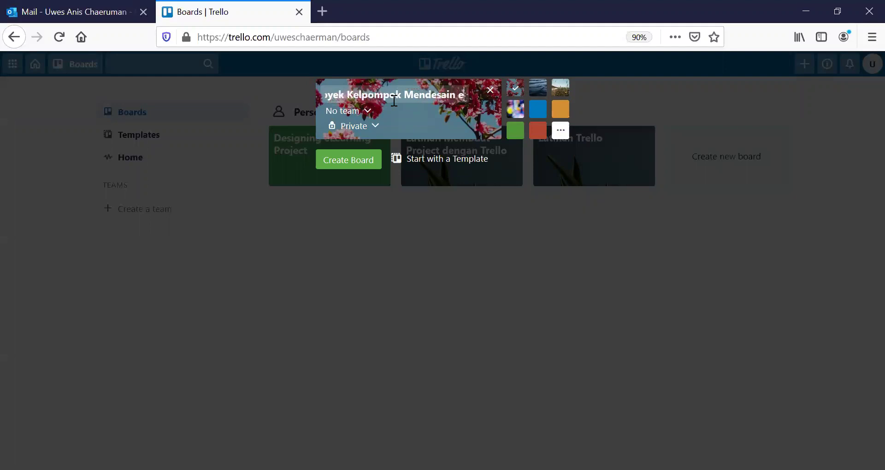
text(Learning)
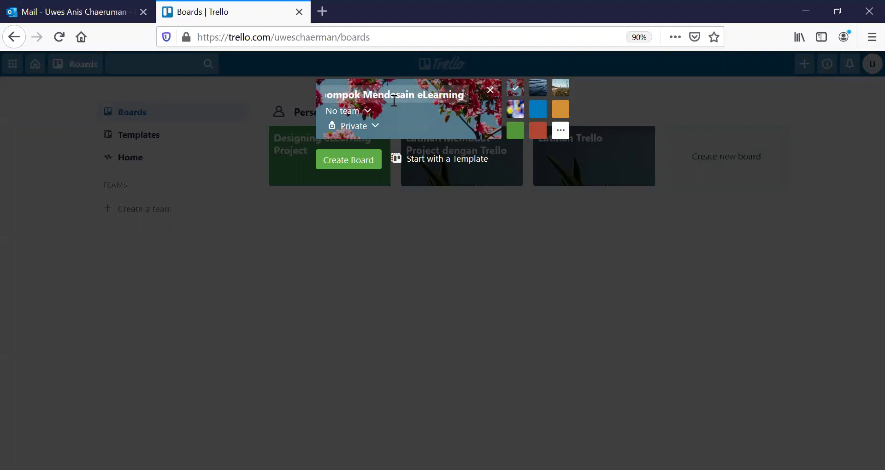
click(364, 162)
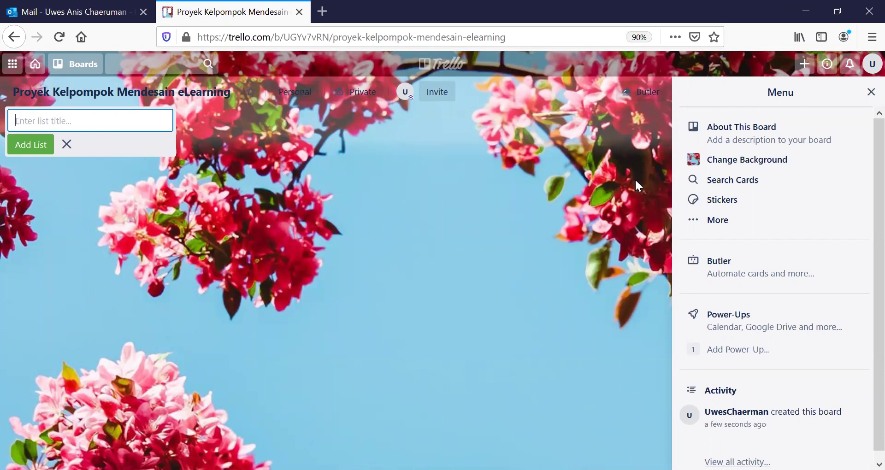
Step: Change the board background to the Unsplash photo of a lighthouse behind a grassy field
click(727, 160)
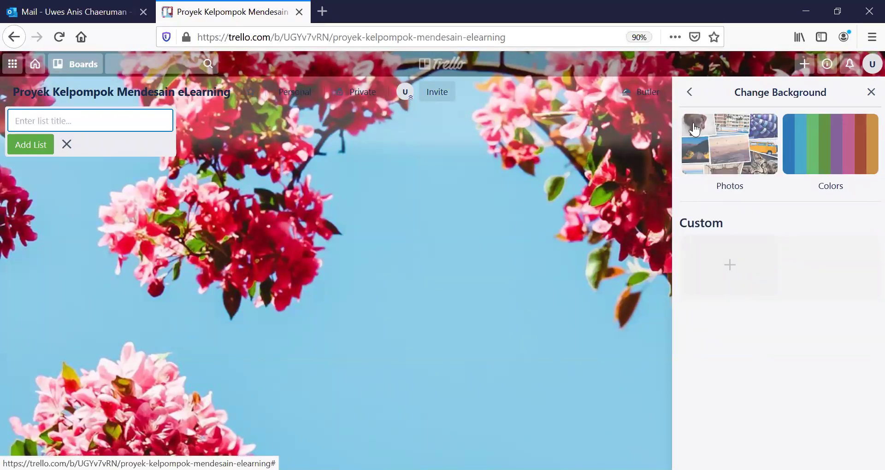
click(721, 152)
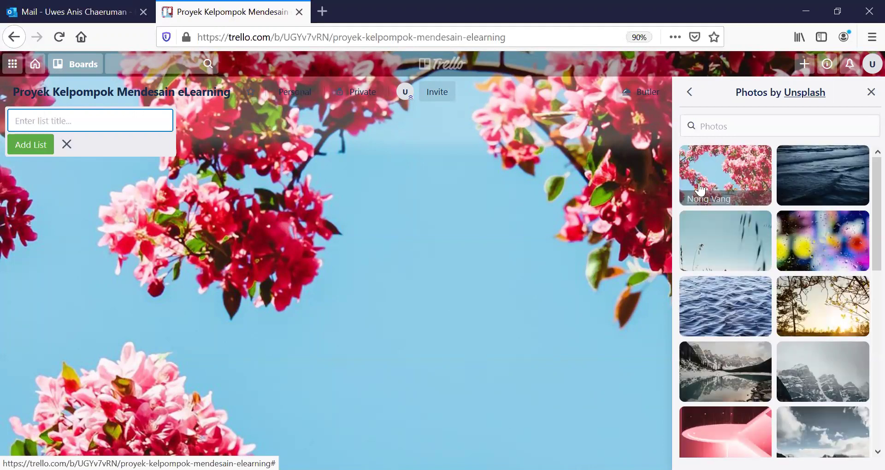
click(726, 239)
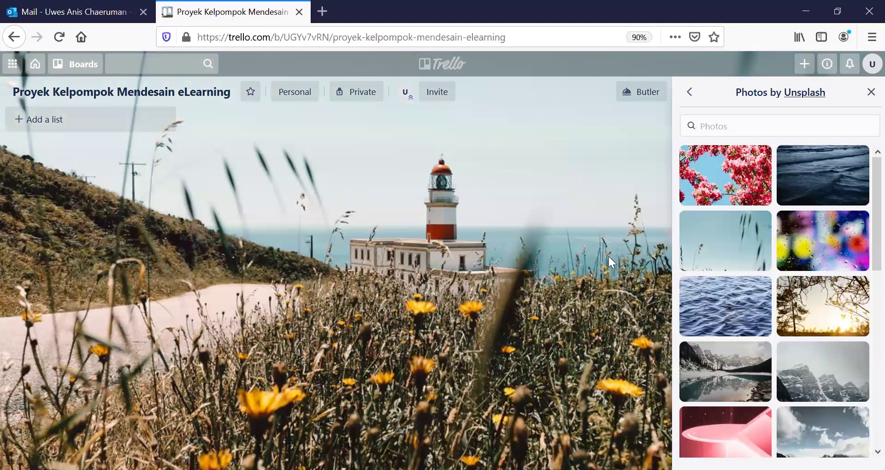
Step: Replace the board background with the Unsplash photo of a green-leaved branch on white
scroll(775, 259, down, 2)
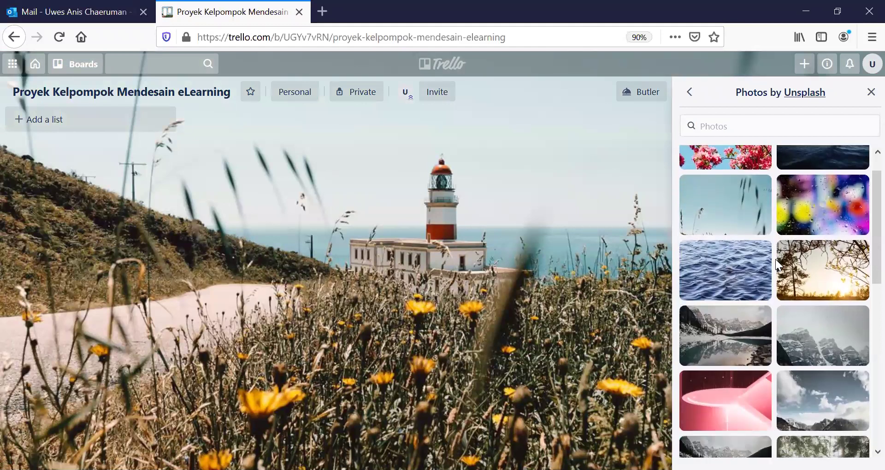
scroll(775, 259, down, 10)
scroll(776, 259, down, 7)
scroll(775, 259, down, 8)
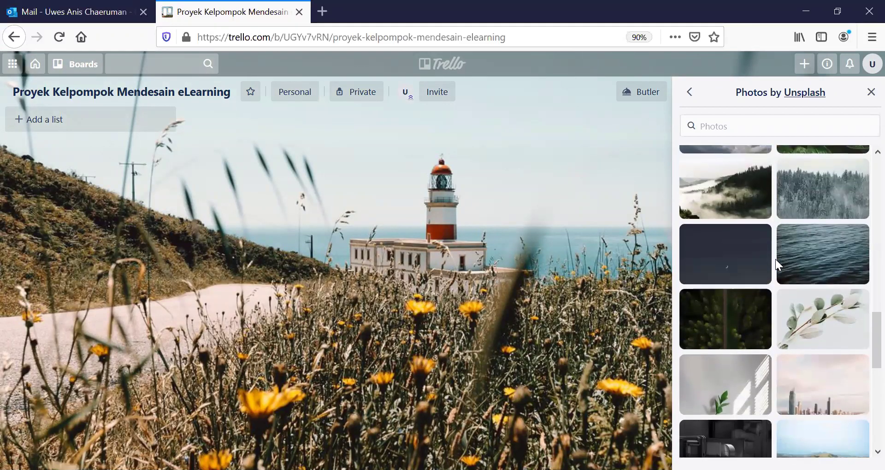
scroll(775, 259, down, 1)
click(812, 290)
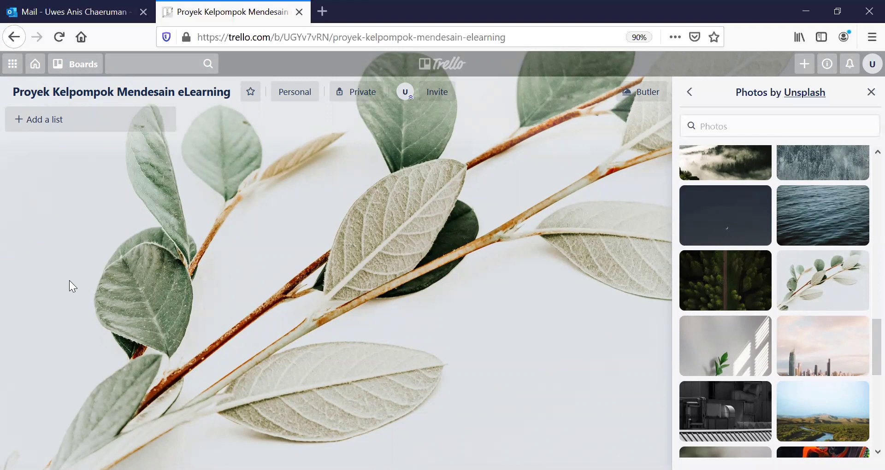
Step: Add the board's first list, titled "Mengenal Deasin e-Learning"
click(53, 128)
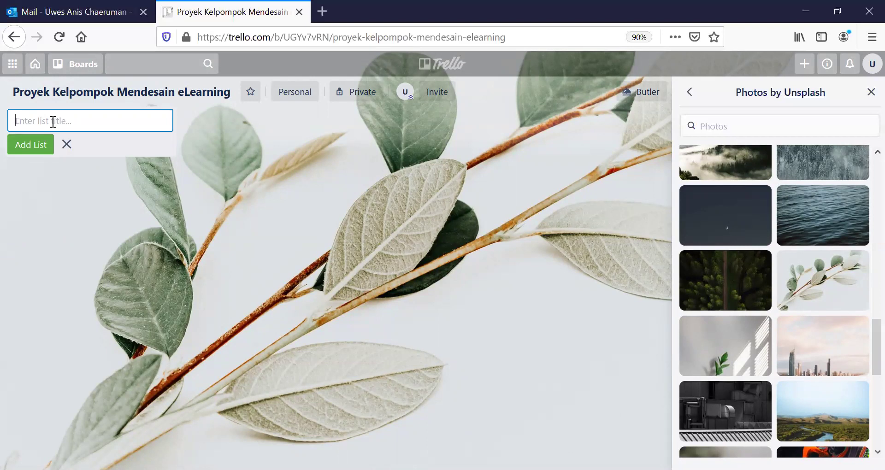
text(Mengenal Deasin e-Learning)
click(35, 148)
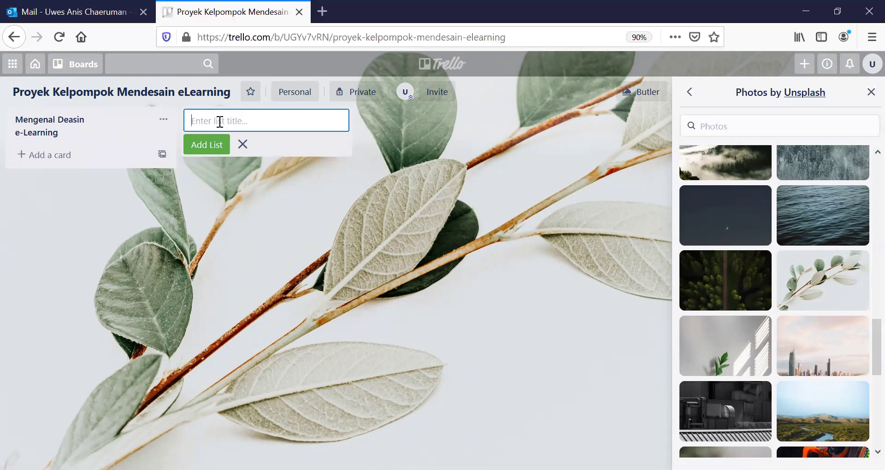
Step: Add a second list titled "Model Desain Pembelajaran dengan PEDATi"
text(Model Desain Pembelajaran denga)
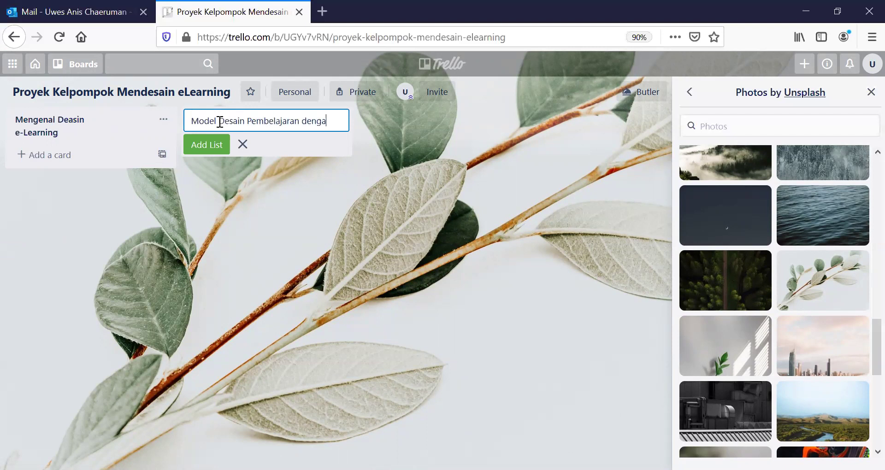
text(n PEDATi)
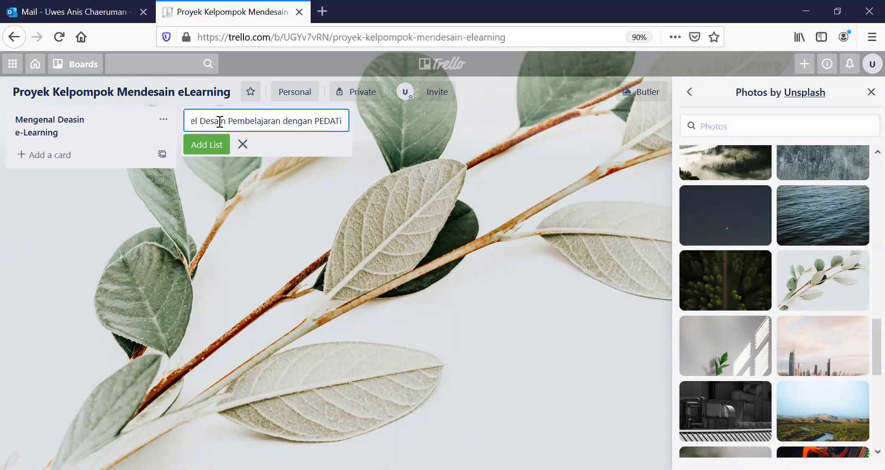
click(205, 156)
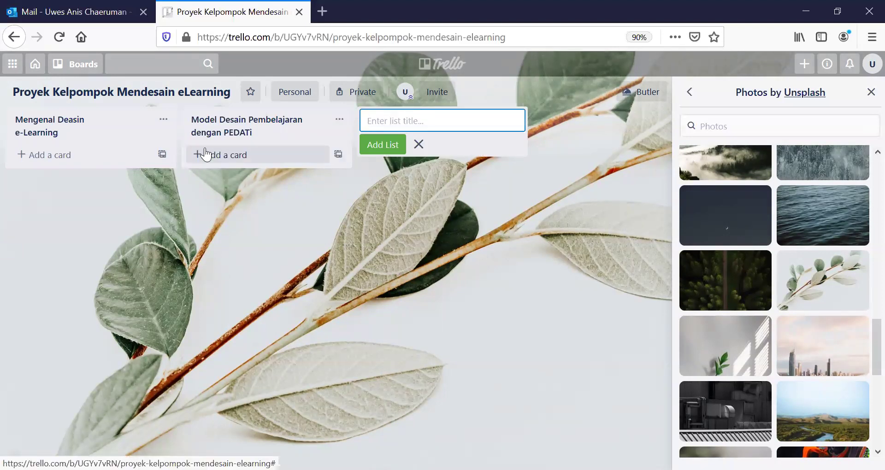
Step: Add a third list titled "Merumuskan capaian Pembelajaran"
text(Merumuskan capaian)
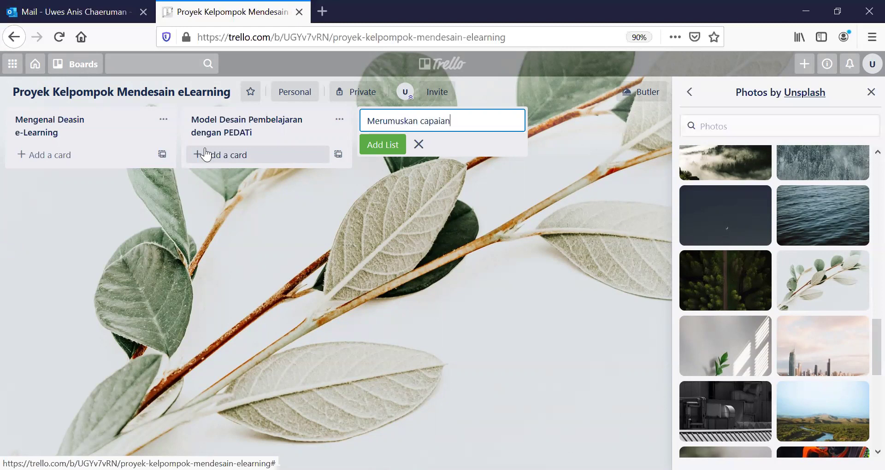
text( Pembelajaran)
click(385, 150)
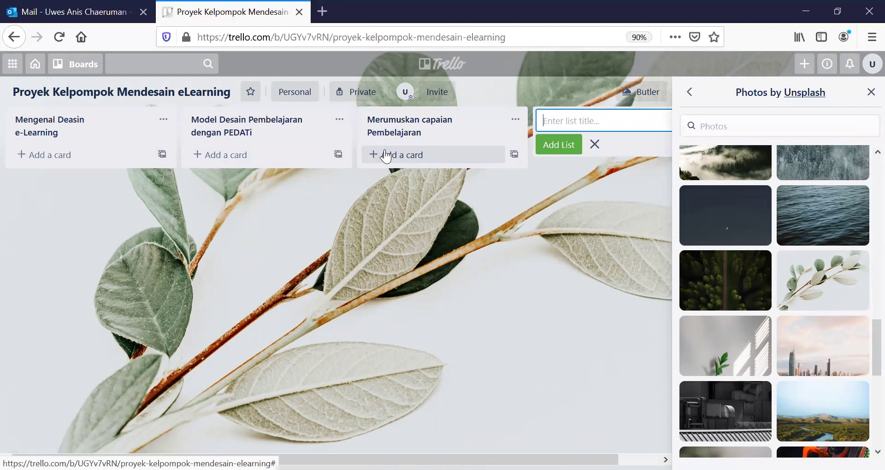
Step: Add a fourth list titled "Memetakan dan Mengorganisasikan Materi" and close the background photo picker to widen the board
text(Memetakan dan Mengor)
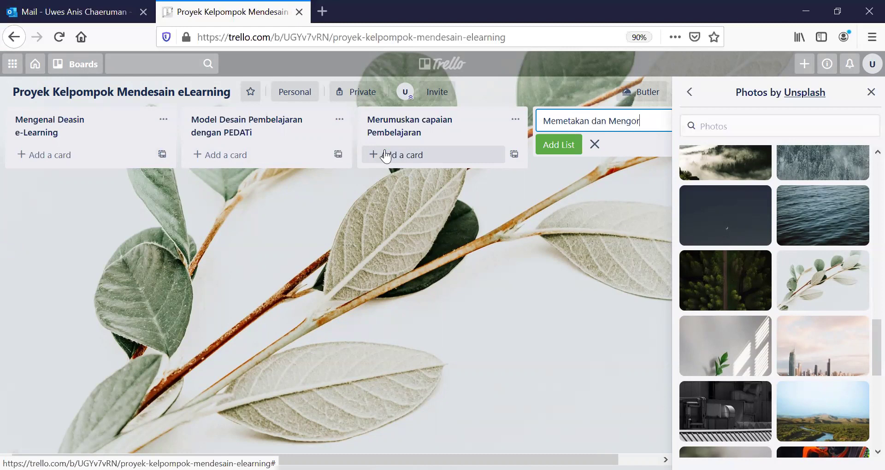
text(ganisasikan Materi)
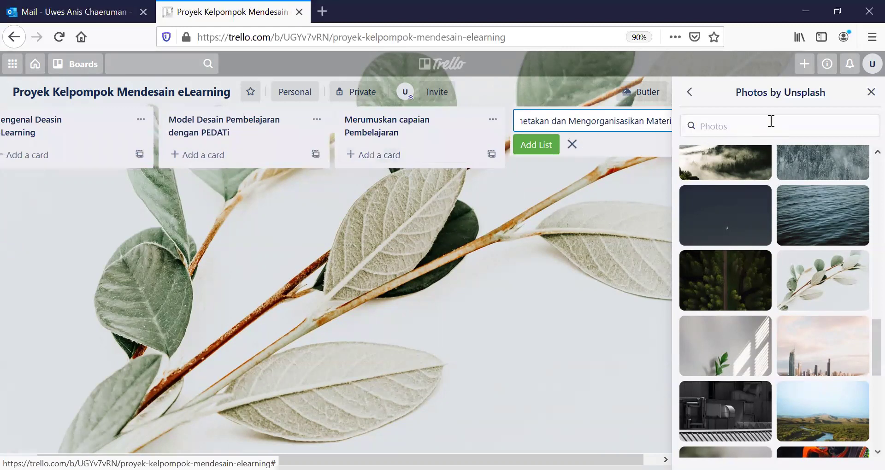
click(869, 95)
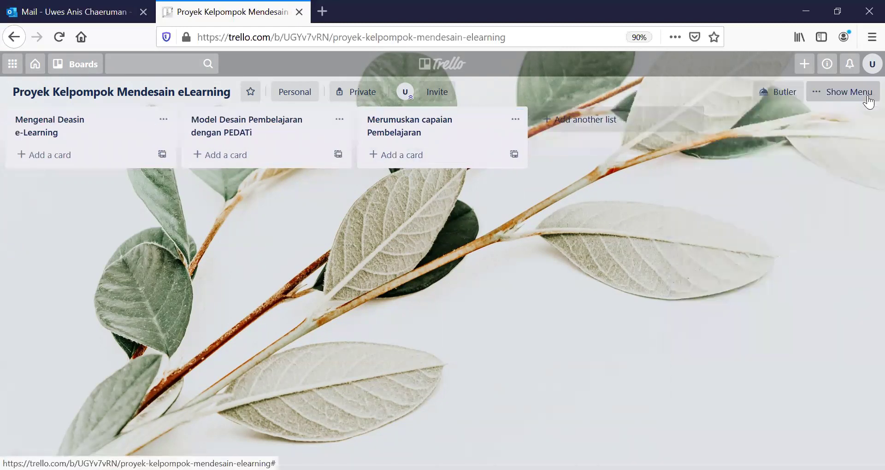
click(590, 121)
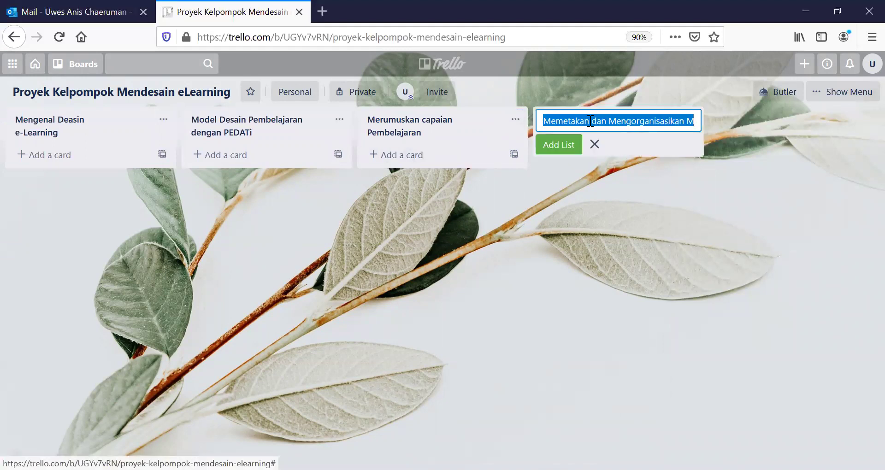
click(563, 151)
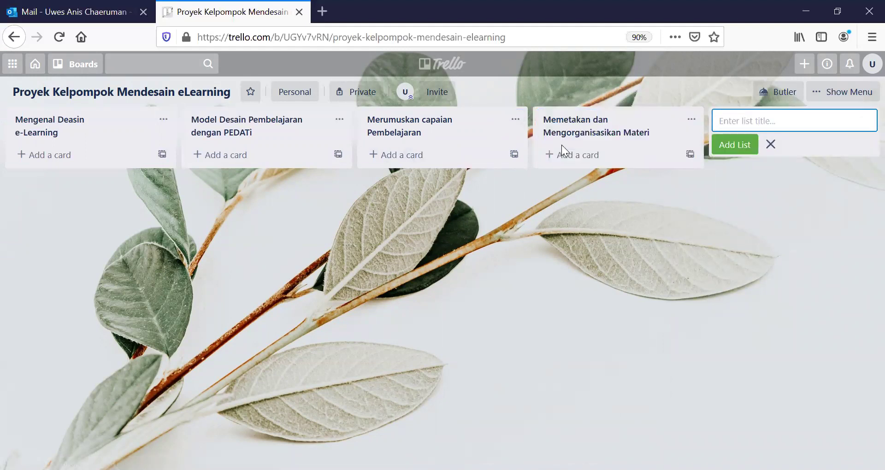
Step: Add a fifth list titled "Memilih dan Menentukan Seting Belajar"
text(Memilih dan Menentukan Seting Belajar)
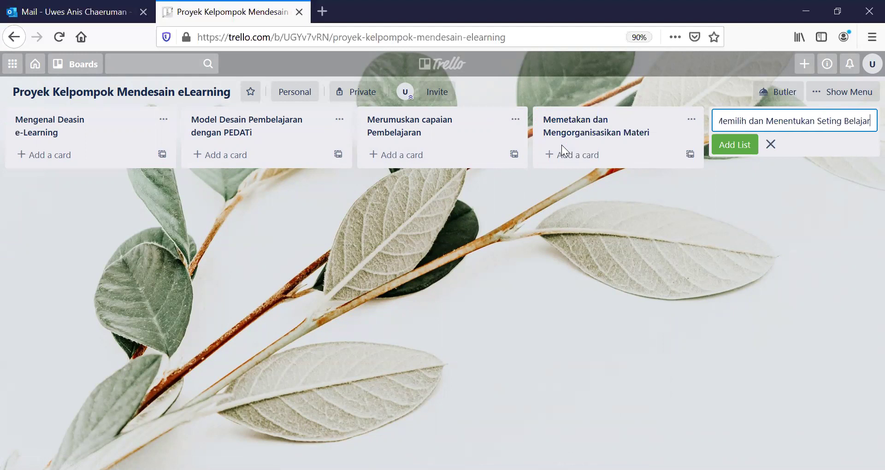
click(732, 146)
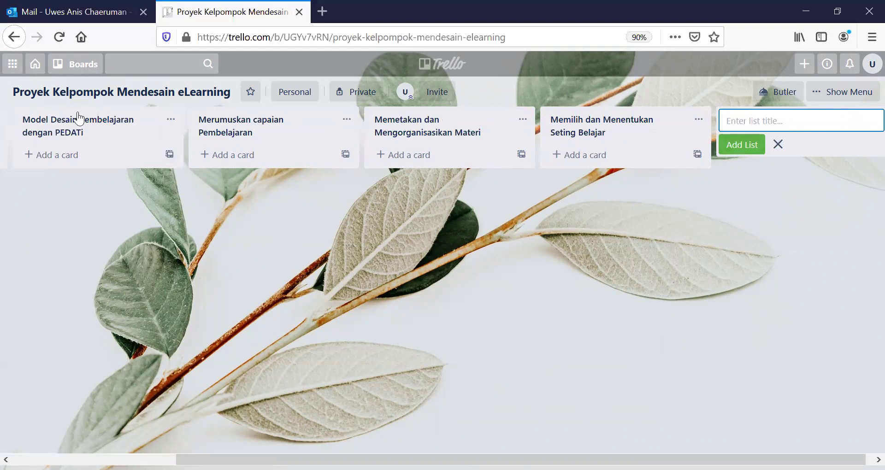
scroll(78, 119, left, 3)
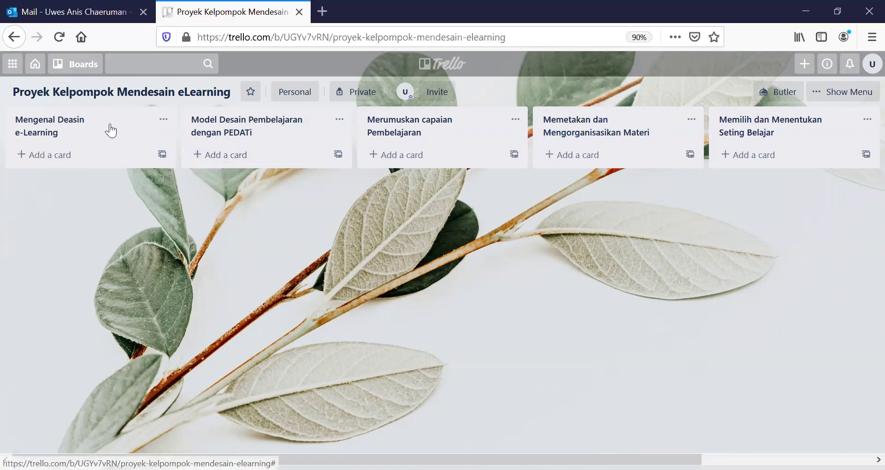
Step: Add a card titled "Who is eLearning Designer" to the "Mengenal Deasin e-Learning" list
click(69, 163)
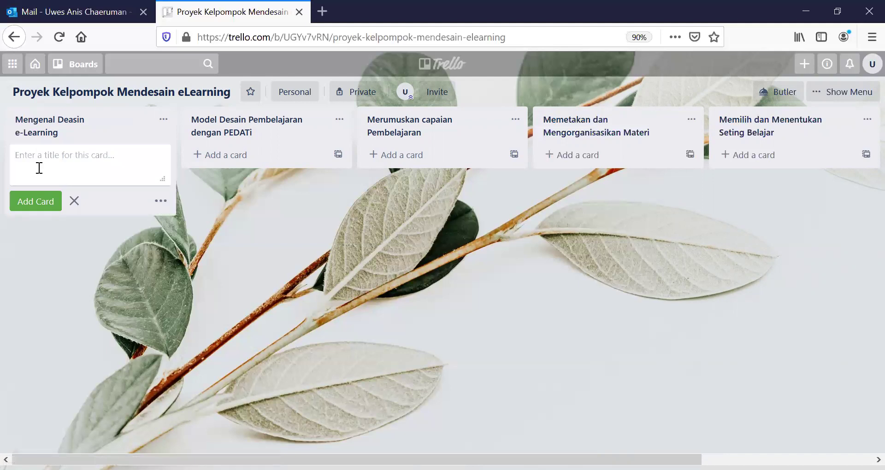
text(Who is eLearning Designer)
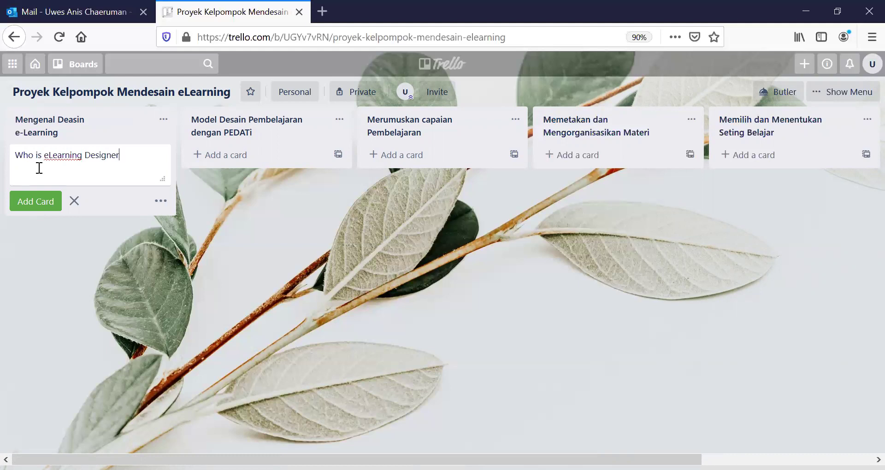
click(28, 205)
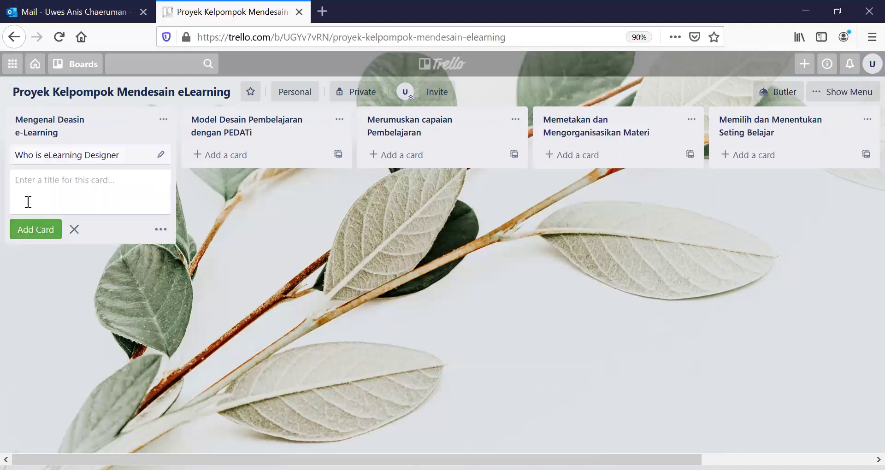
Step: Add a second card titled "How an eLearning Designer Works" to the "Mengenal Deasin e-Learning" list
text(How eL)
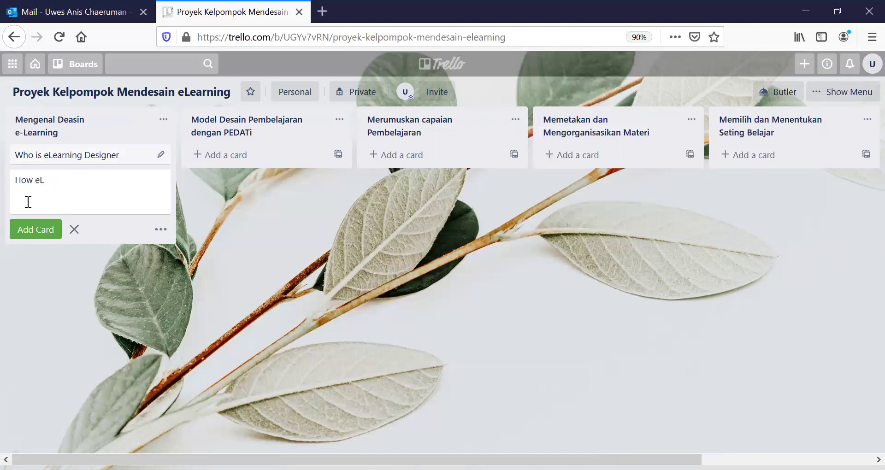
text(earning Designer Works)
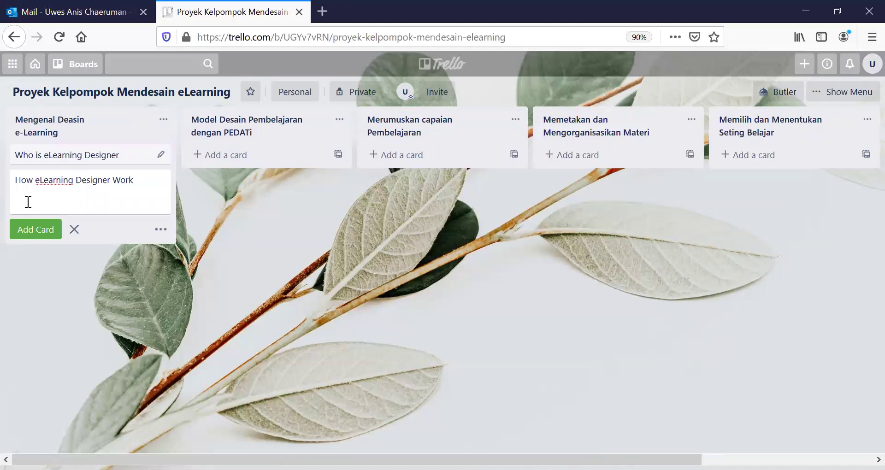
click(36, 180)
text(an)
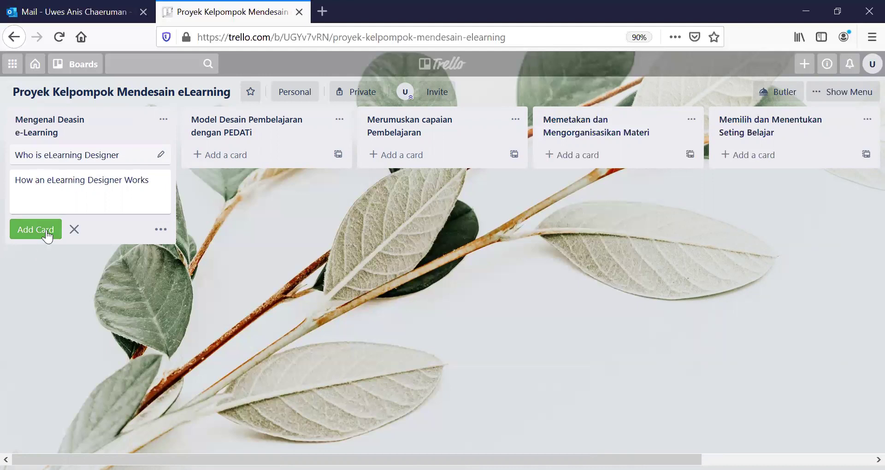
click(47, 234)
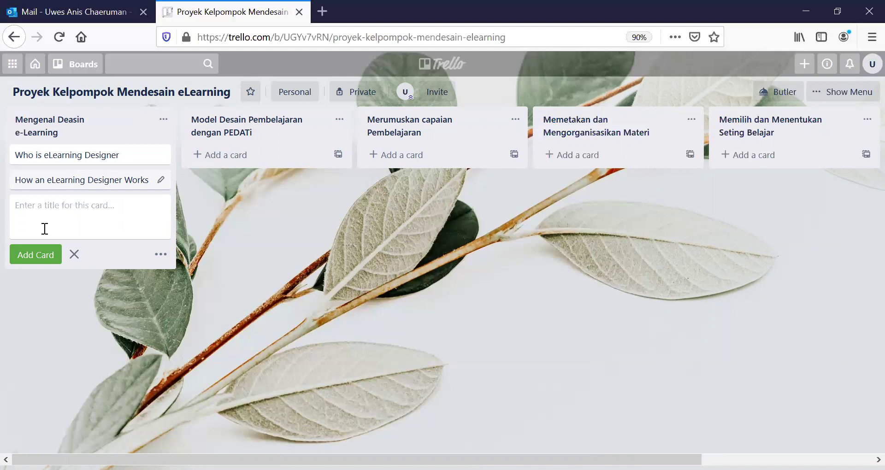
text(eLearning Design Models)
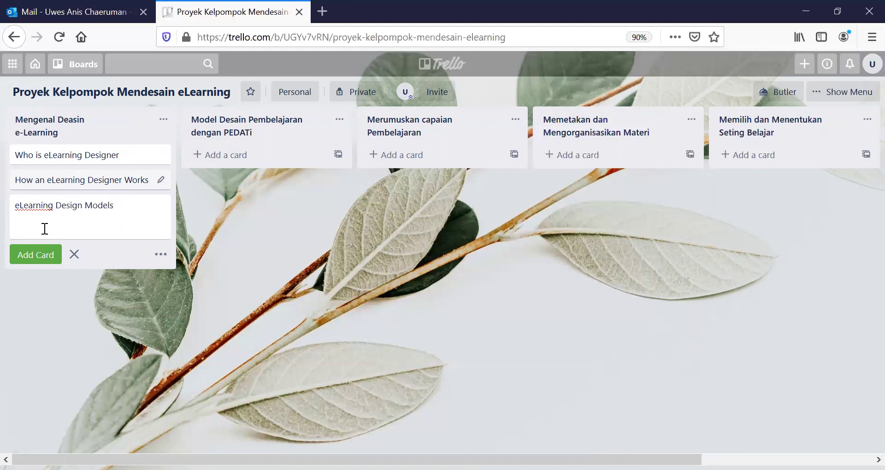
click(55, 204)
text(System)
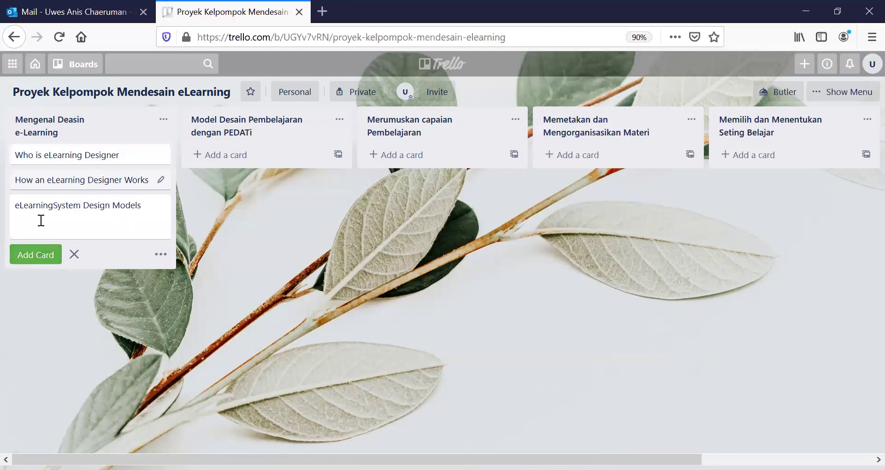
click(51, 205)
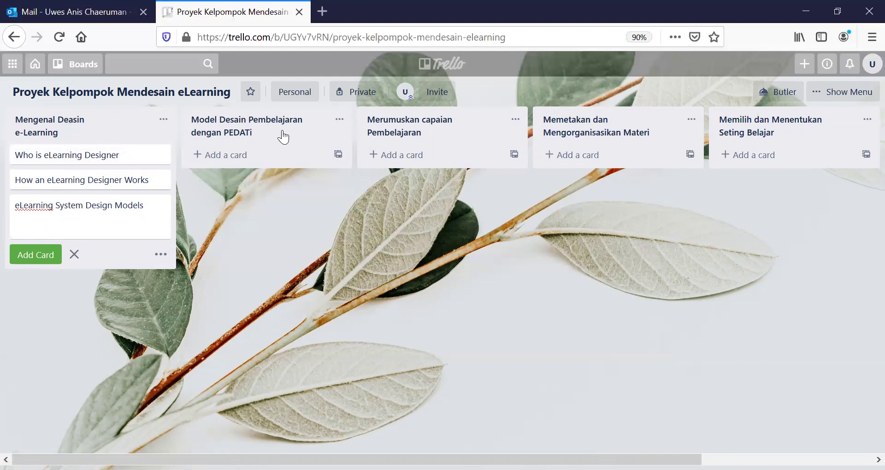
Step: Add a card titled "Model Desain e-Learning dengan PEDATI" to the "Model Desain Pembelajaran dengan PEDATi" list, replacing the leftover draft title
click(234, 156)
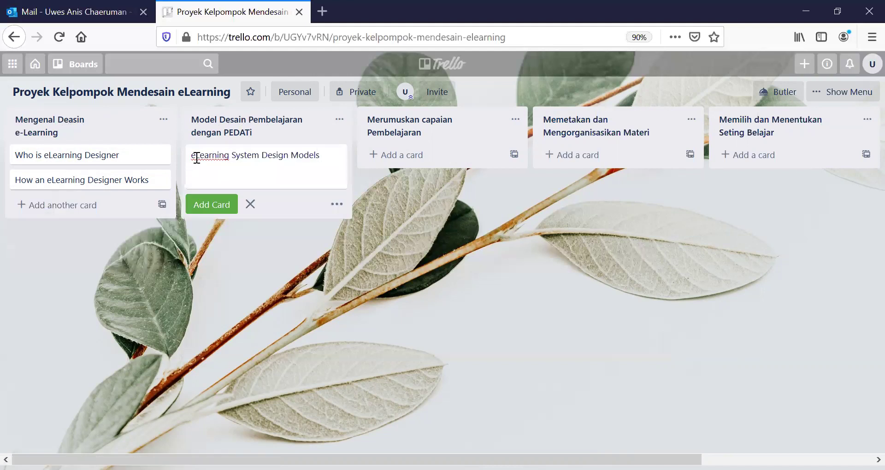
drag(194, 155, 340, 165)
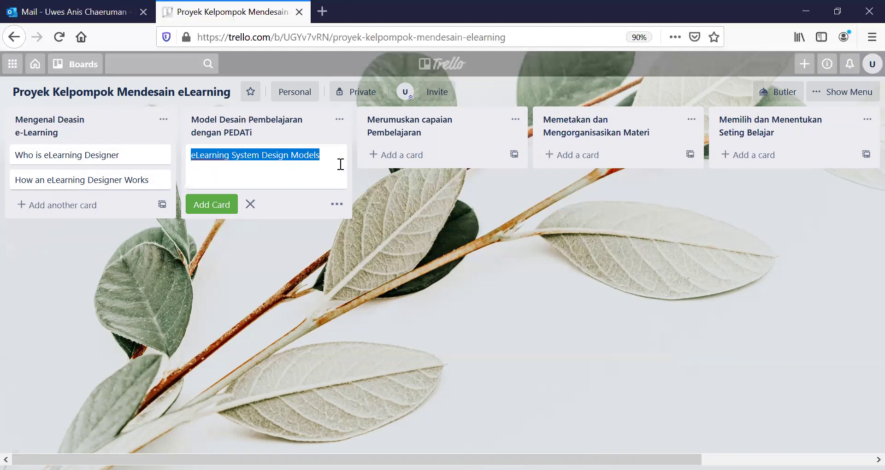
text(Model Desain e-Learning )
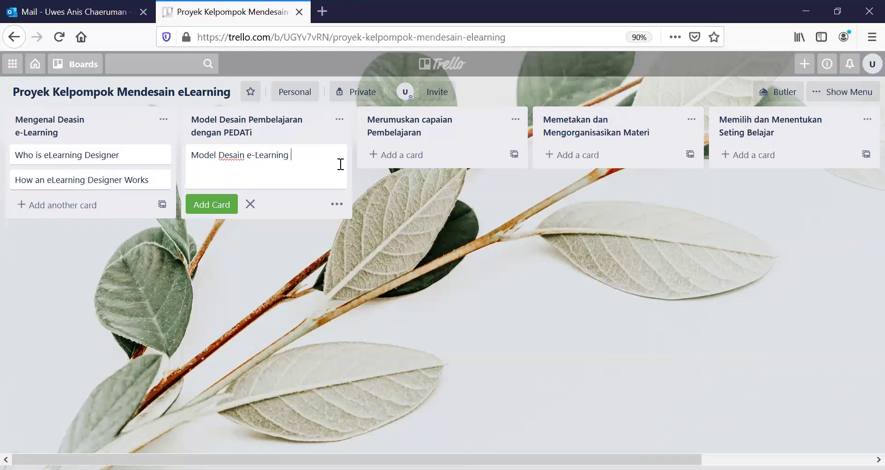
text(dengan PEDATI)
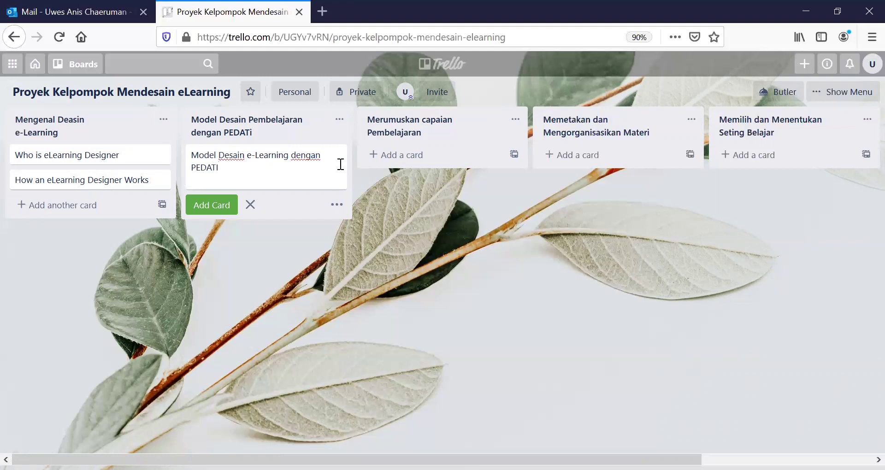
click(214, 205)
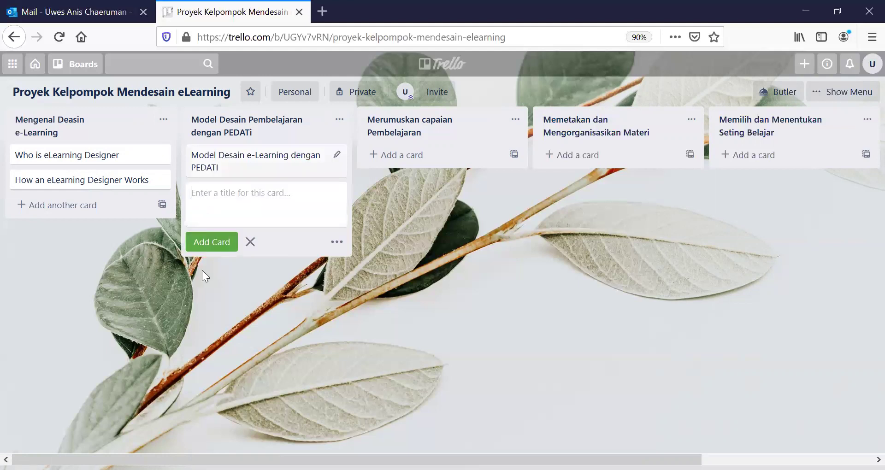
click(239, 291)
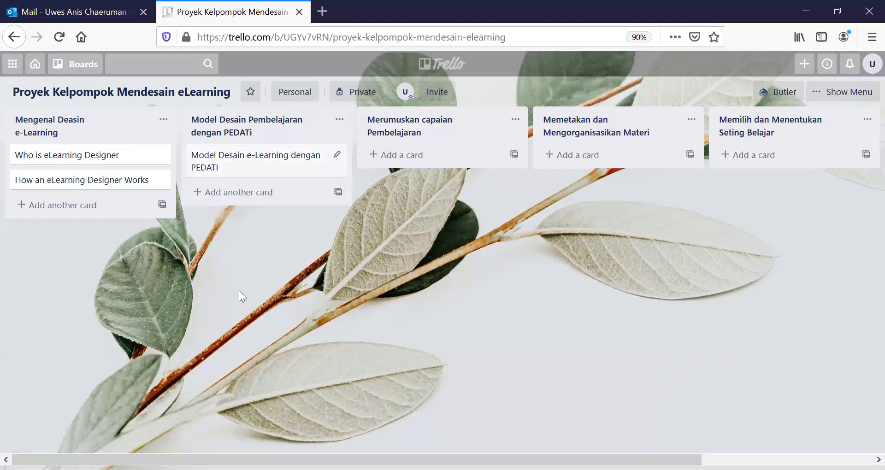
Step: Add a third card titled "eLearning system Design Model" to the "Mengenal Deasin e-Learning" list
click(70, 204)
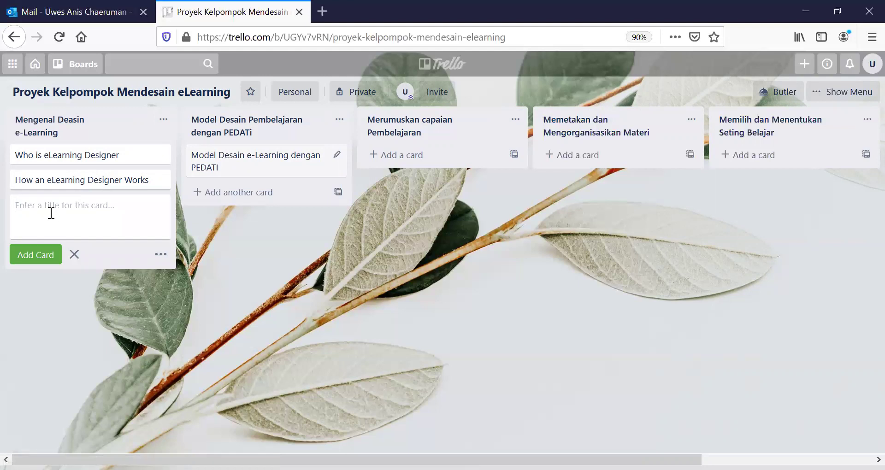
text(eL)
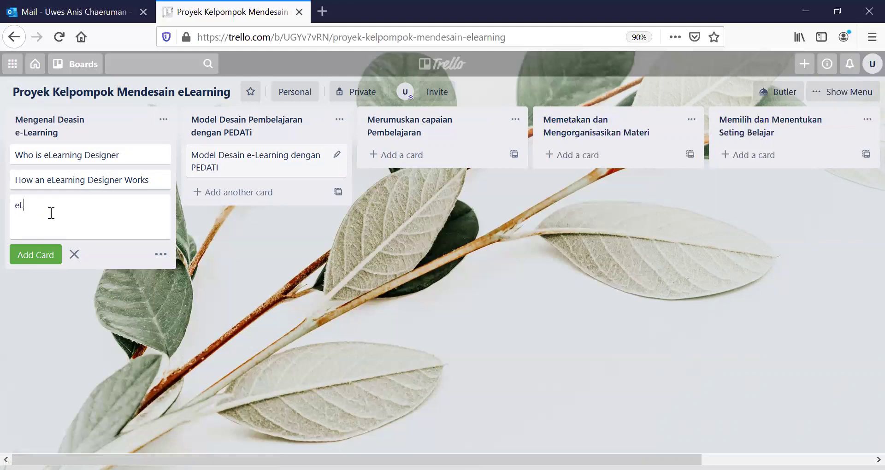
text(earning system Design Mo)
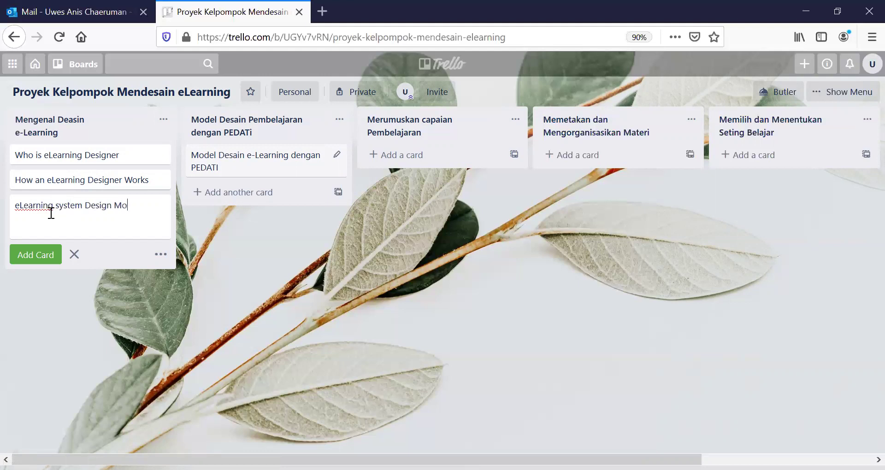
text(del)
click(28, 254)
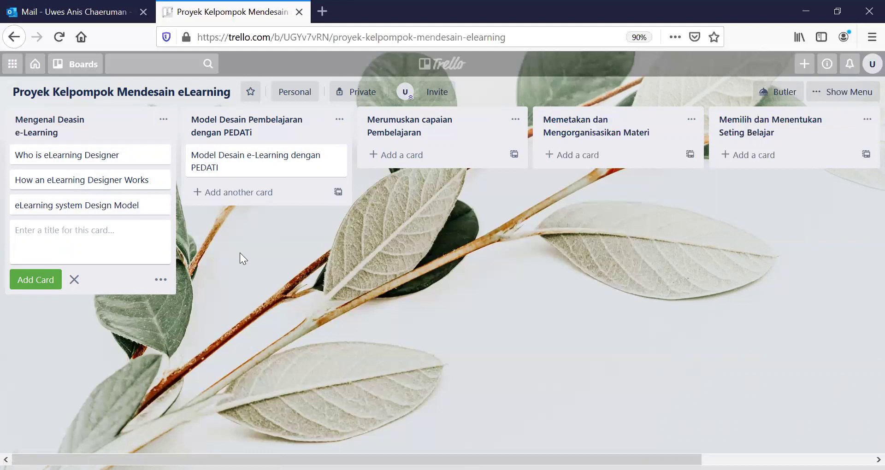
click(233, 225)
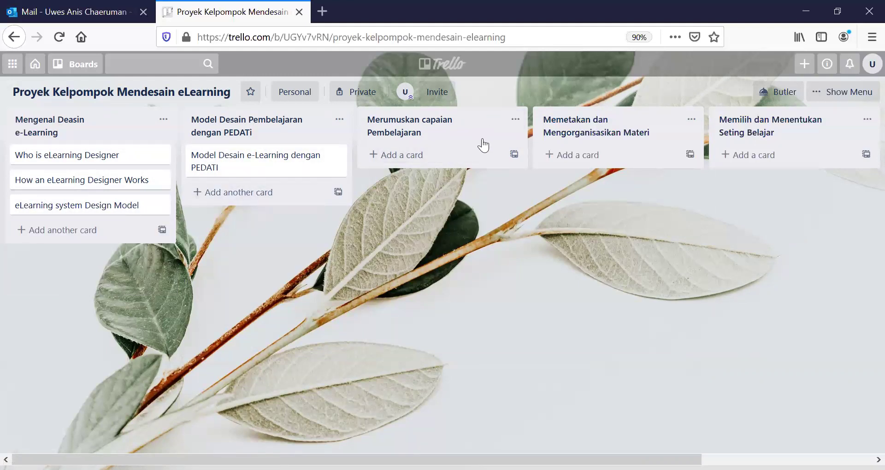
Step: Add a card titled "Team #1" to the "Merumuskan capaian Pembelajaran" list
click(412, 158)
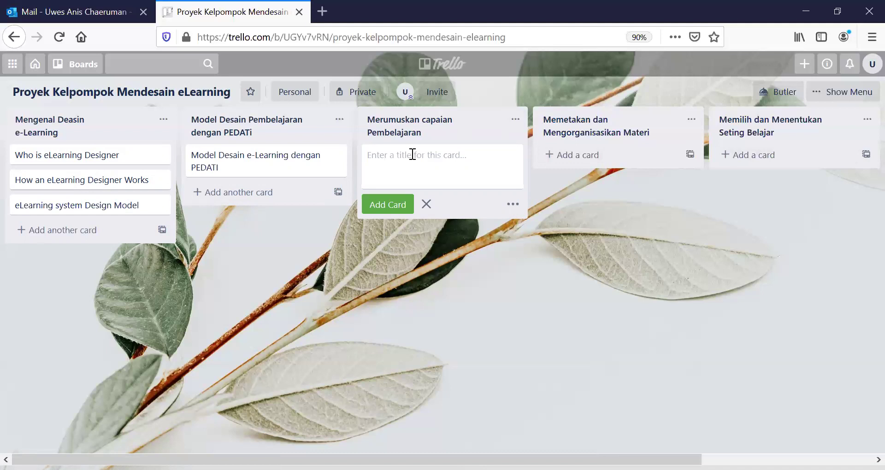
text(Team #1)
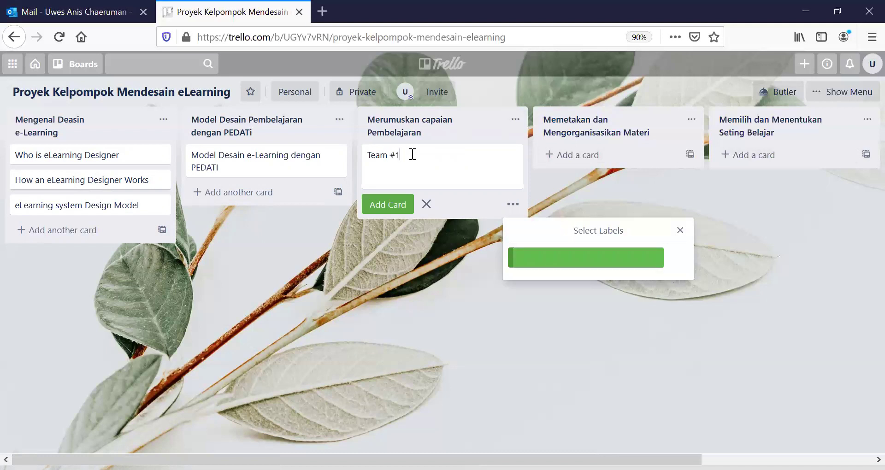
click(380, 204)
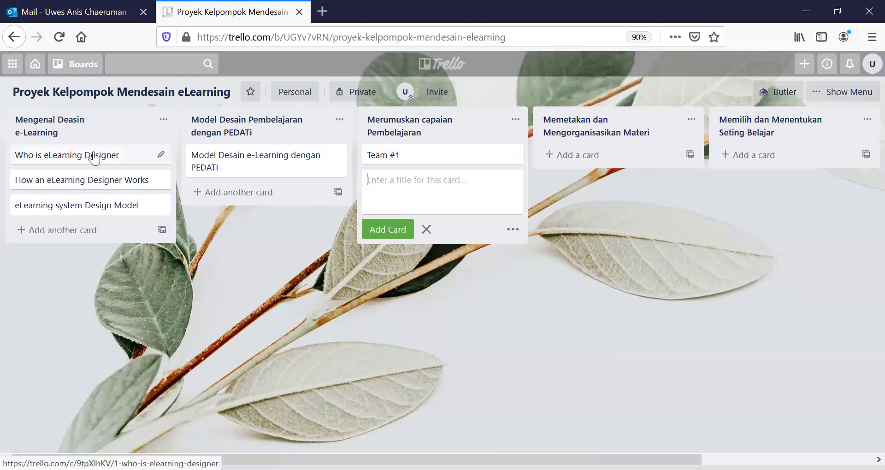
Step: Open the "Team #1" card to review its description, activity and add-to-card options, and close it again
click(451, 162)
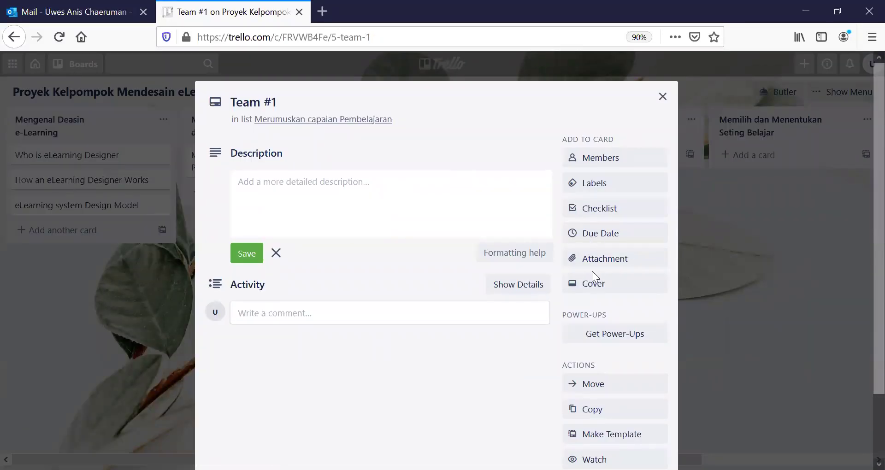
scroll(591, 271, down, 1)
scroll(591, 271, up, 1)
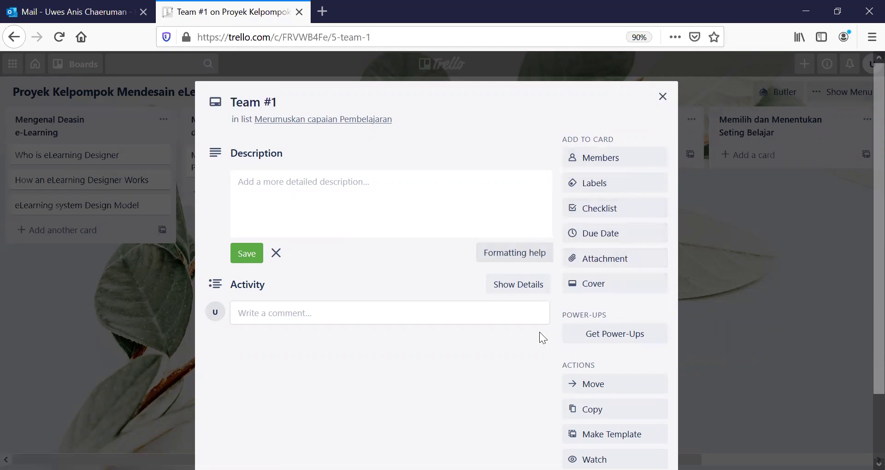
click(663, 99)
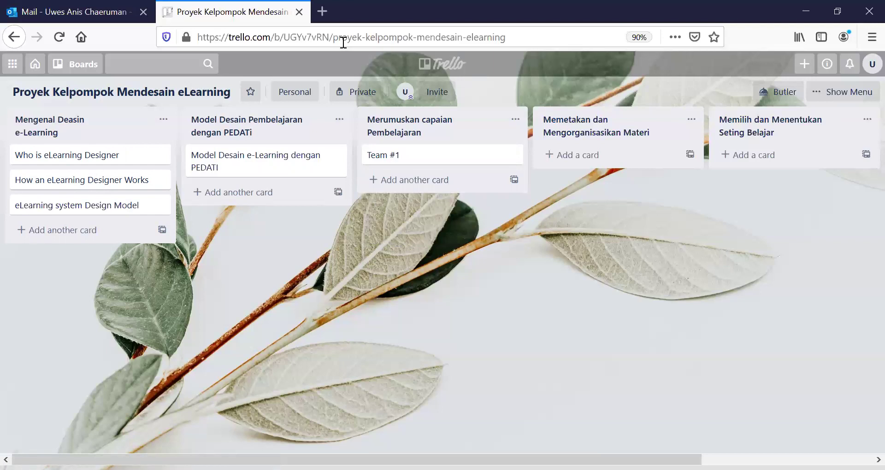